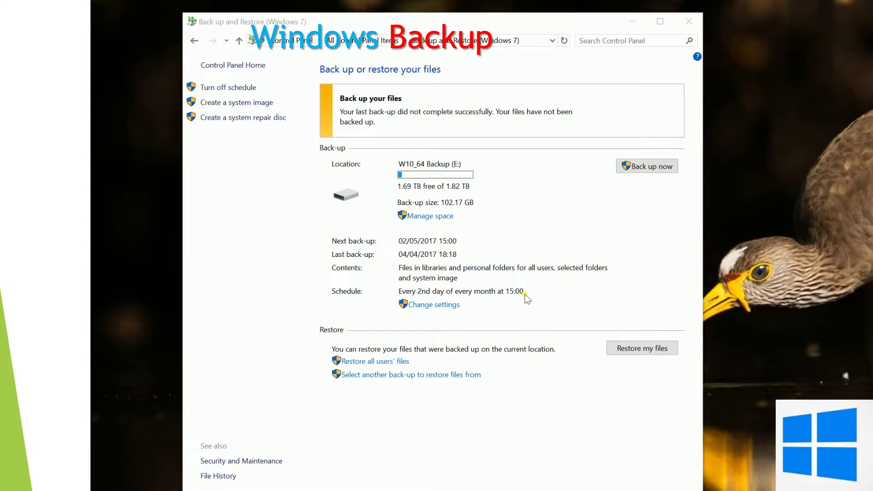
Step: Open the backup schedule settings, use W10_64 Backup (E:) as the destination, and opt for manually choosing what to back up
click(431, 312)
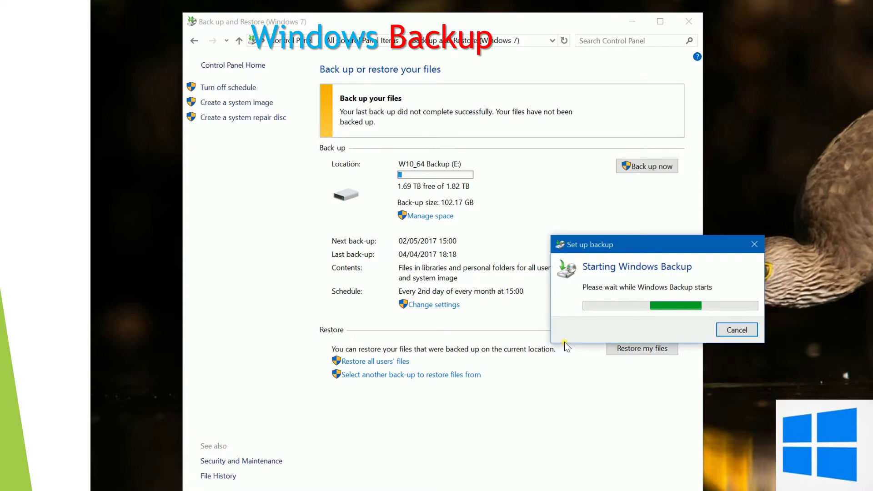
drag(673, 150, 578, 59)
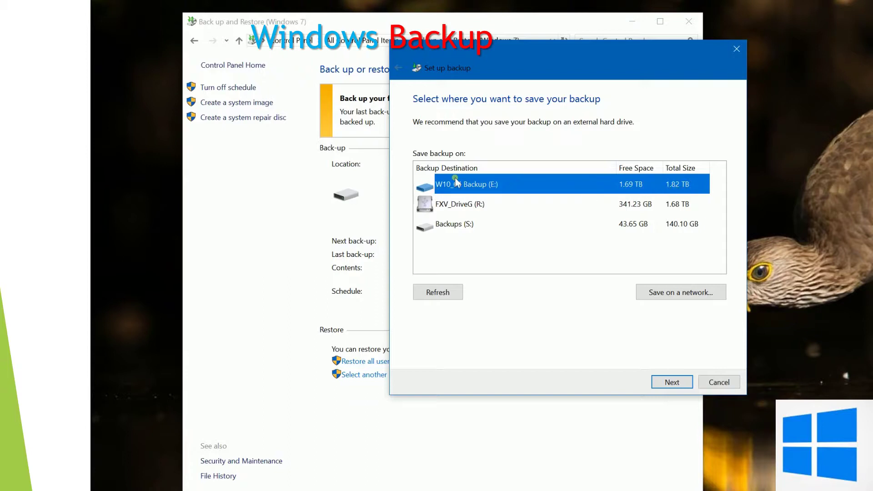
click(666, 382)
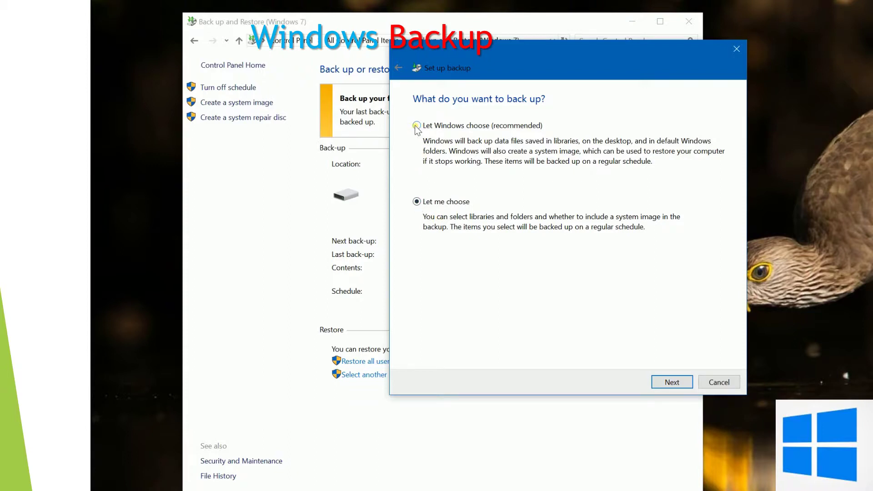
click(416, 127)
click(417, 201)
click(676, 387)
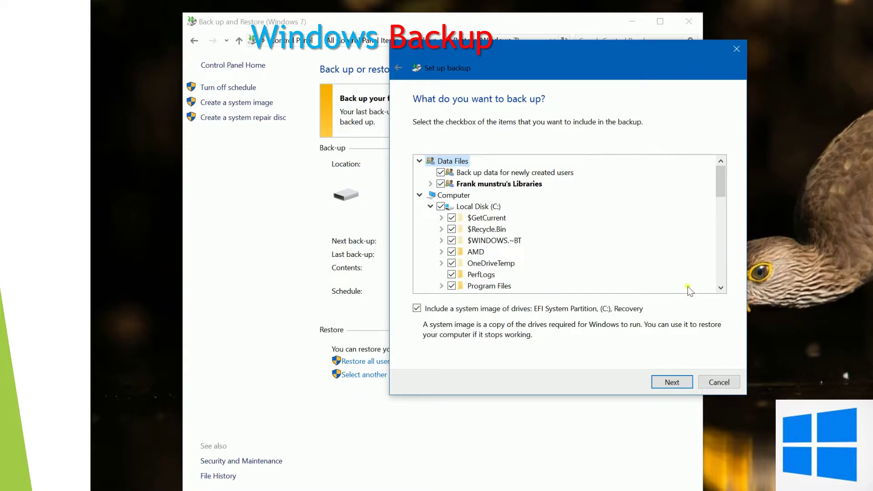
Step: Exclude the user's Videos and VirtualBox VMs folders and the Windows10Upgrade folder on drive C: from the backup
drag(721, 175, 739, 232)
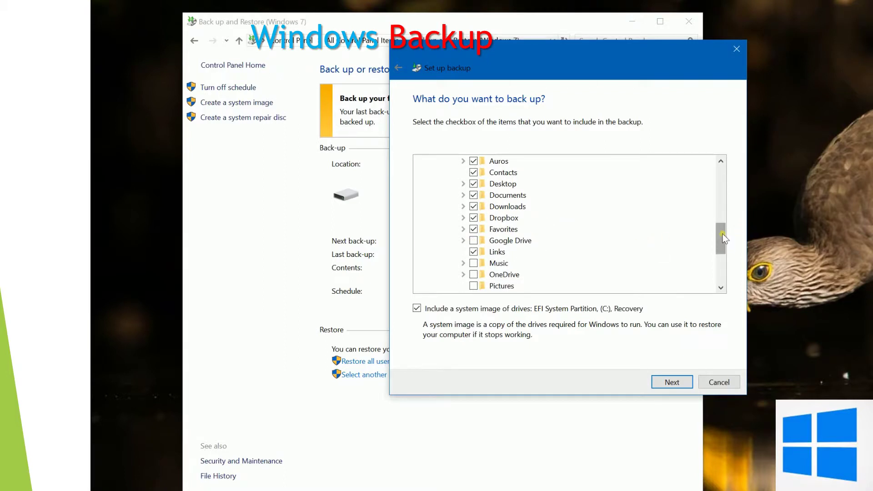
drag(722, 233, 722, 246)
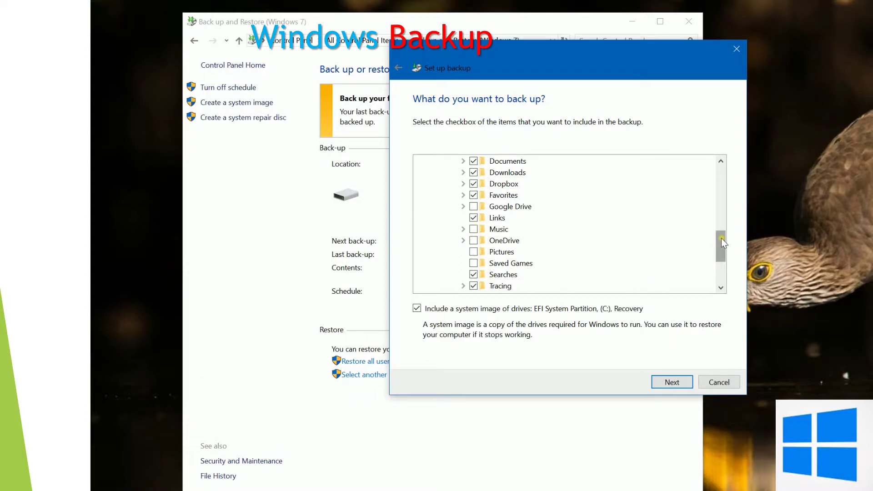
drag(722, 243, 722, 253)
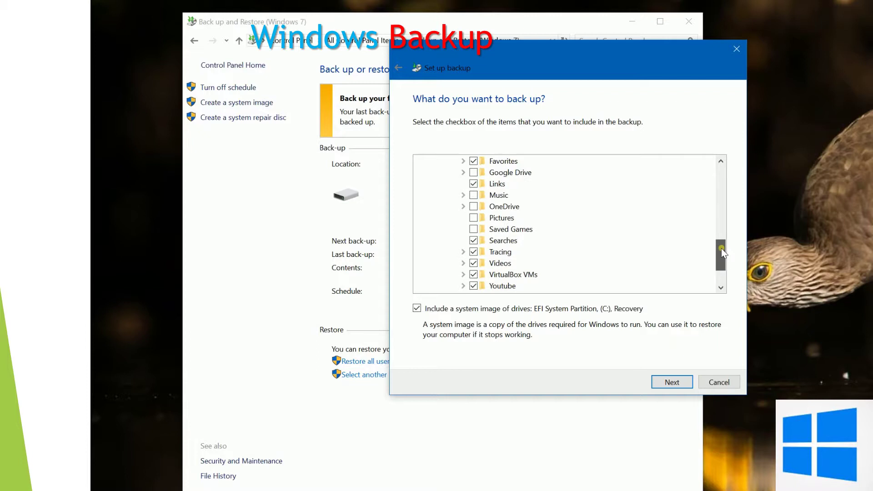
click(474, 263)
click(474, 275)
drag(723, 260, 724, 269)
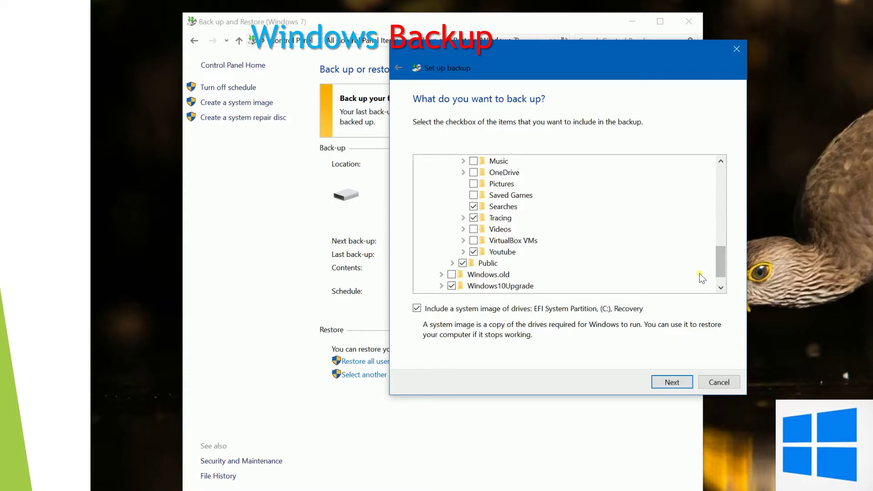
click(453, 286)
drag(719, 263, 741, 304)
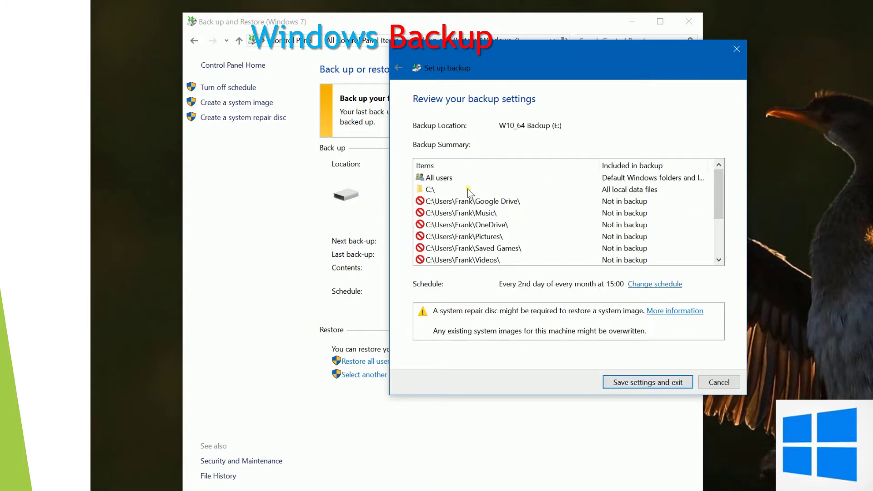
Step: Review the full backup summary and save the backup settings
drag(719, 175, 720, 218)
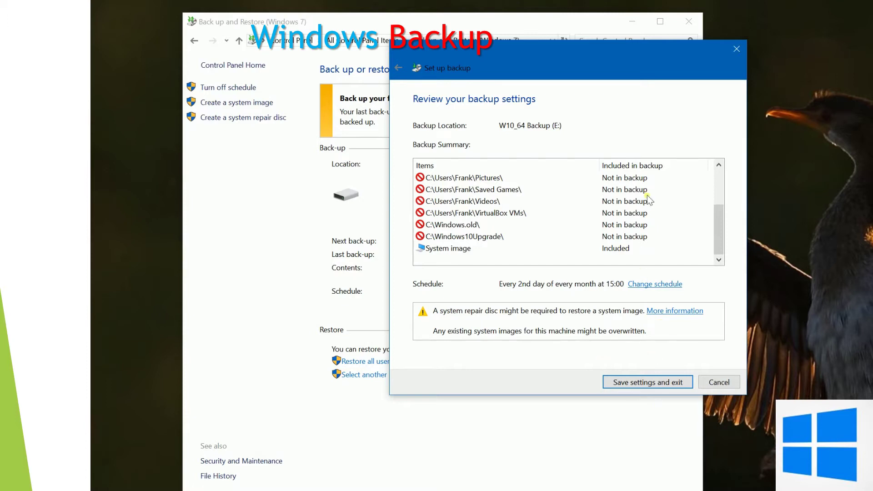
click(637, 378)
click(633, 383)
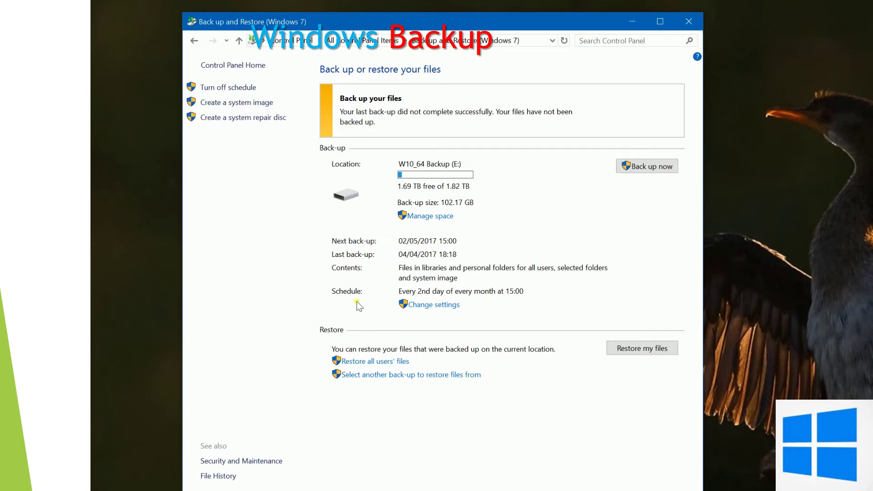
Step: Open the wizard for restoring files from the current backup
drag(505, 22, 552, 18)
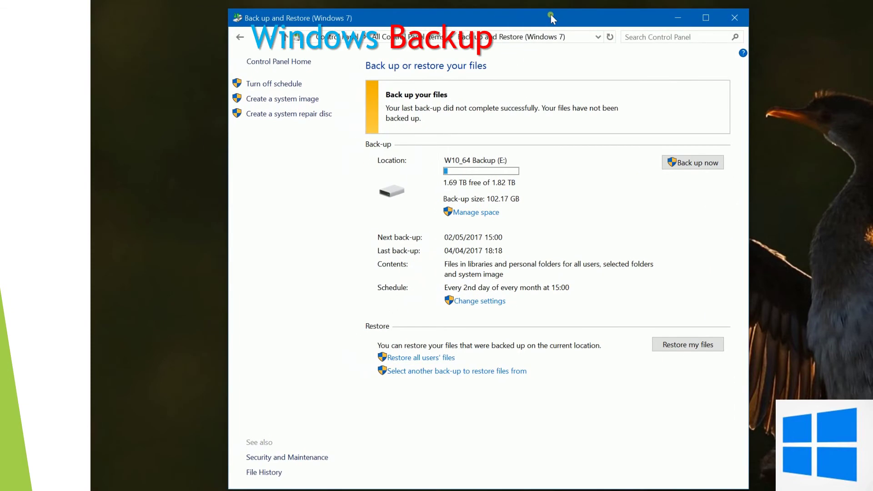
click(695, 347)
drag(661, 146, 597, 79)
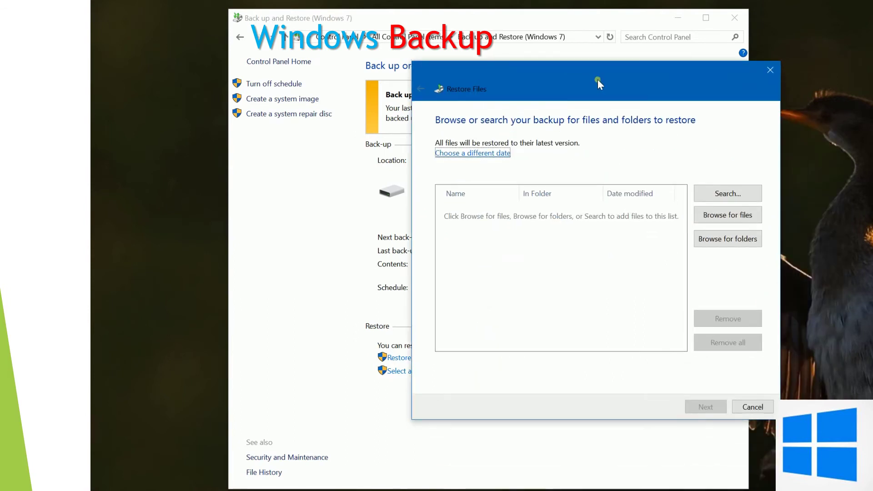
Step: Examine the available backup dates and the time-range options for restoring an older version, and cancel the restore without choosing files
click(481, 154)
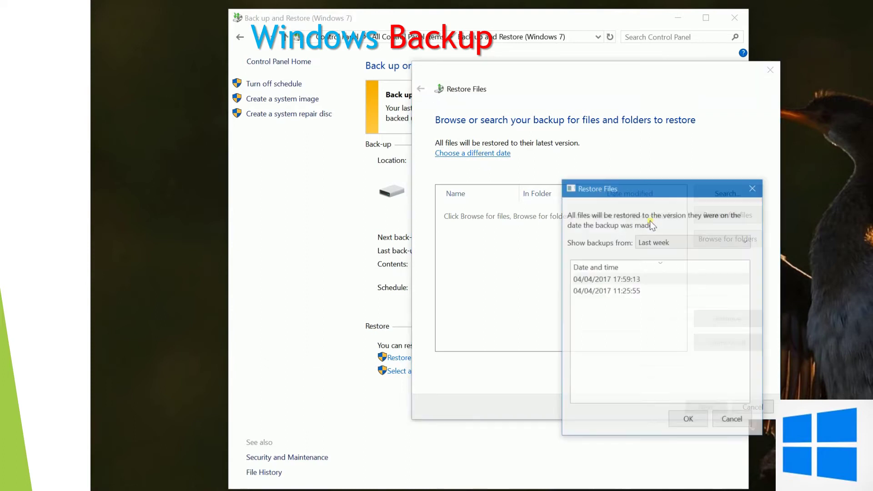
click(597, 280)
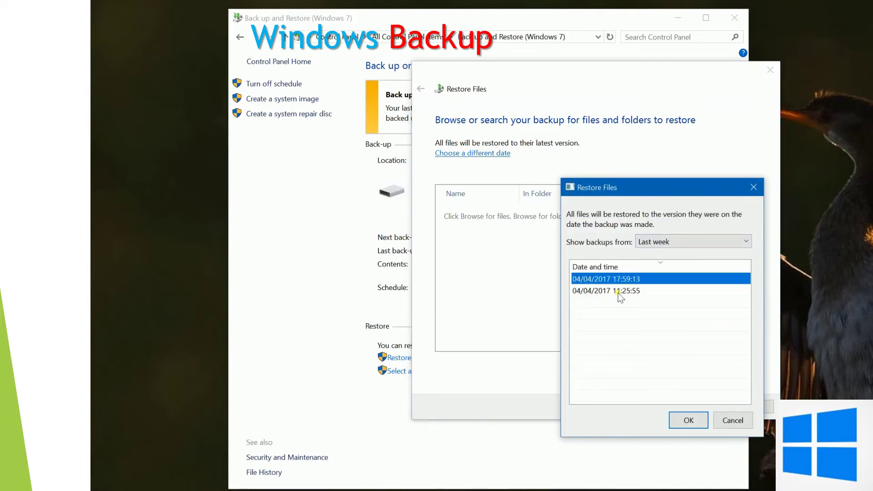
click(622, 292)
click(624, 279)
click(624, 290)
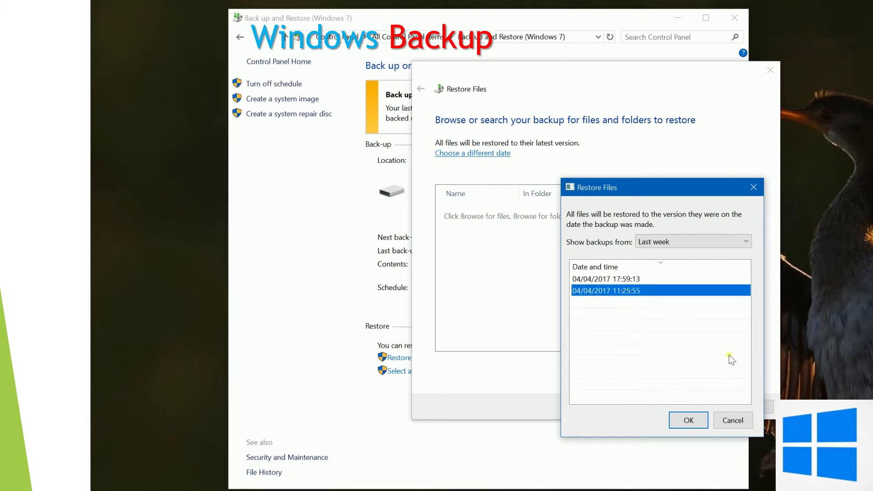
click(748, 241)
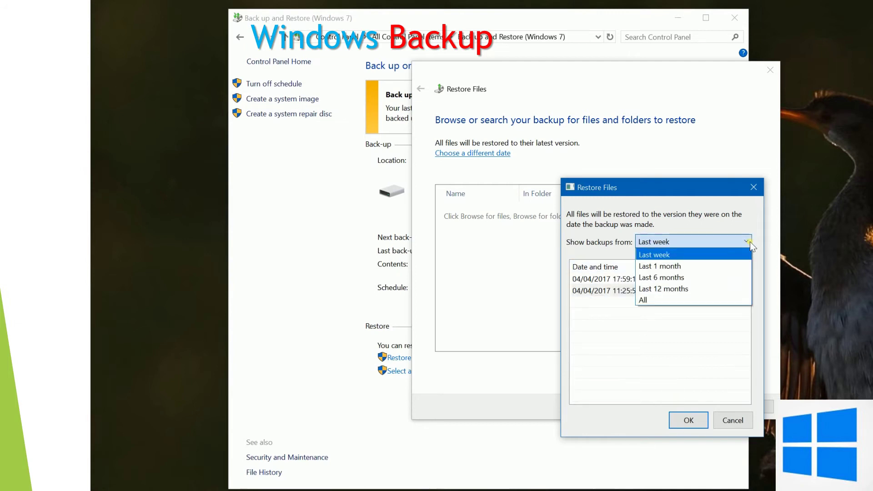
click(657, 329)
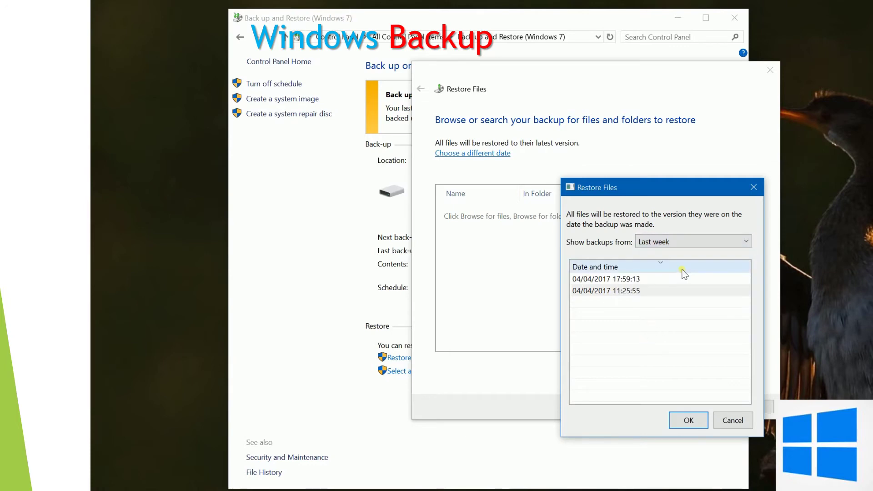
click(591, 292)
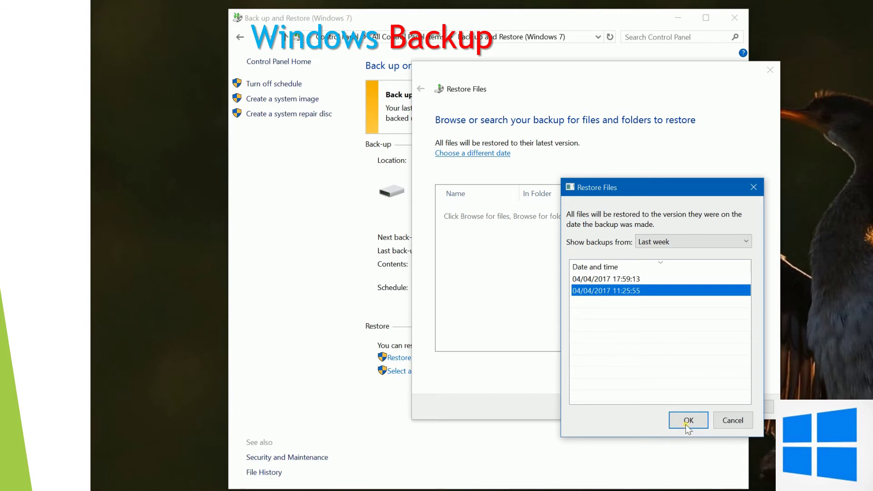
click(742, 421)
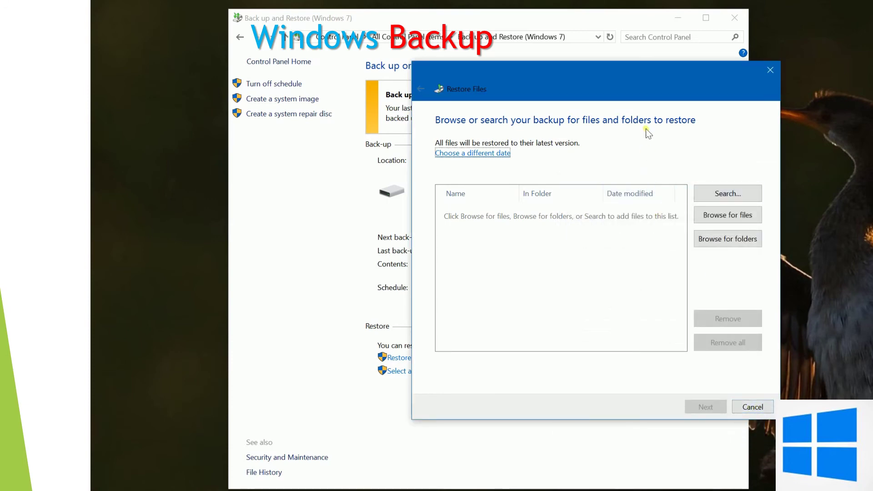
drag(625, 77, 658, 83)
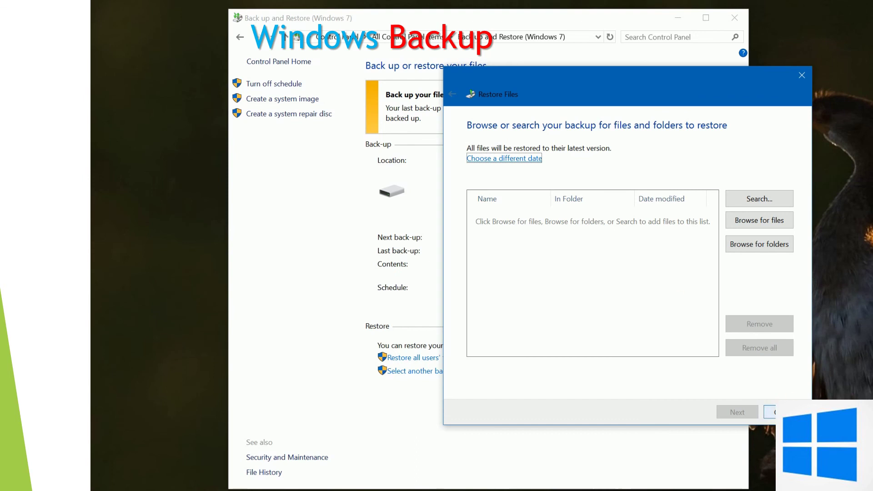
click(784, 412)
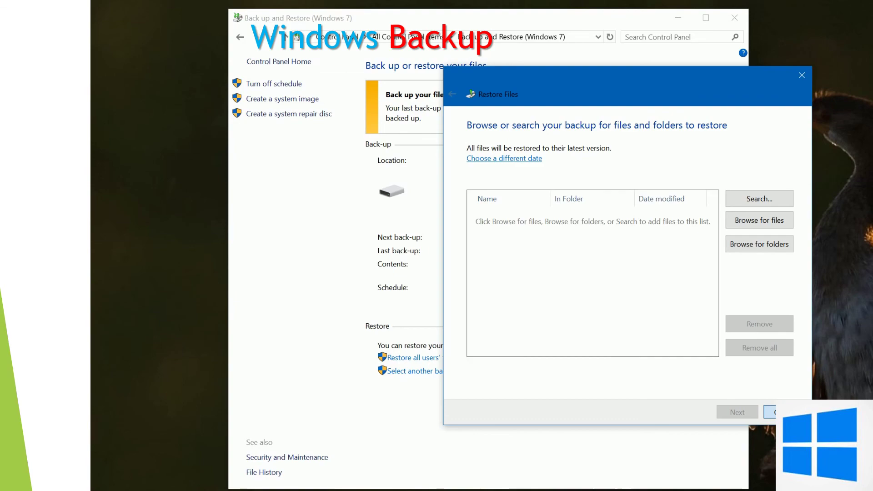